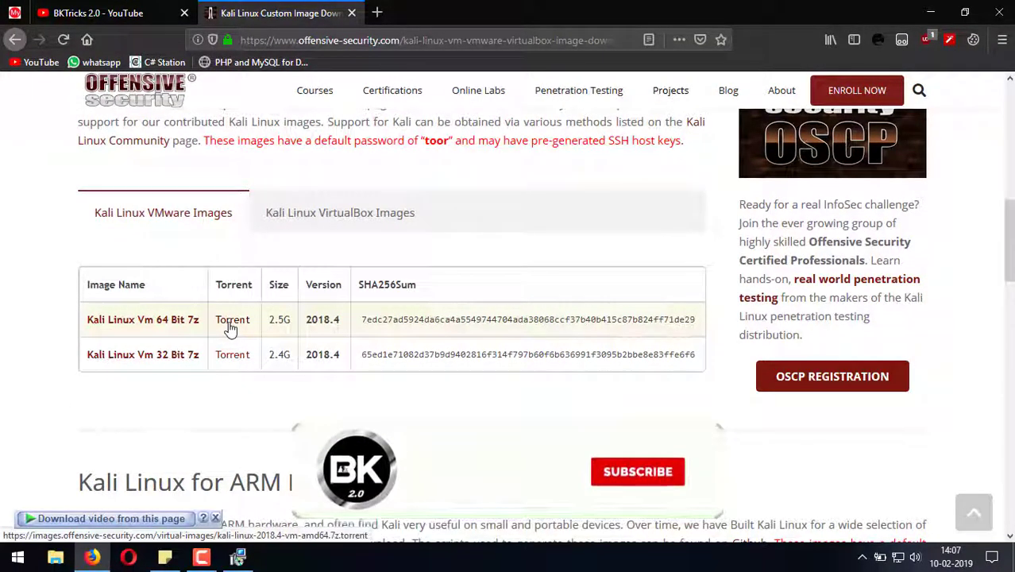
Request the Kali Linux Vm 64 Bit 7z download, keep the resume-or-show-complete option, and locate the archive in its download folder.
{"action": "left_click", "coordinate": [141, 322]}
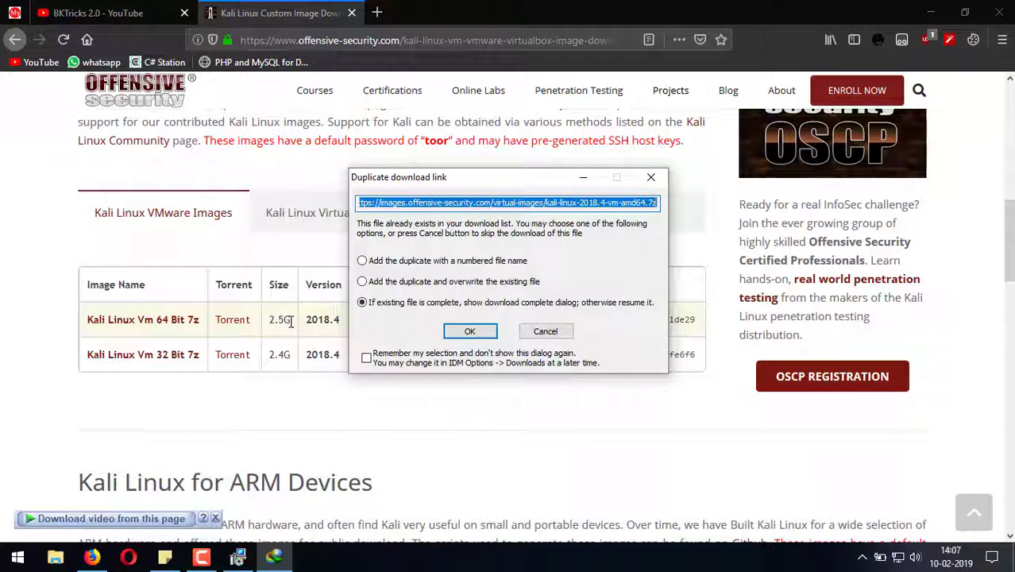
{"action": "left_click", "coordinate": [461, 331]}
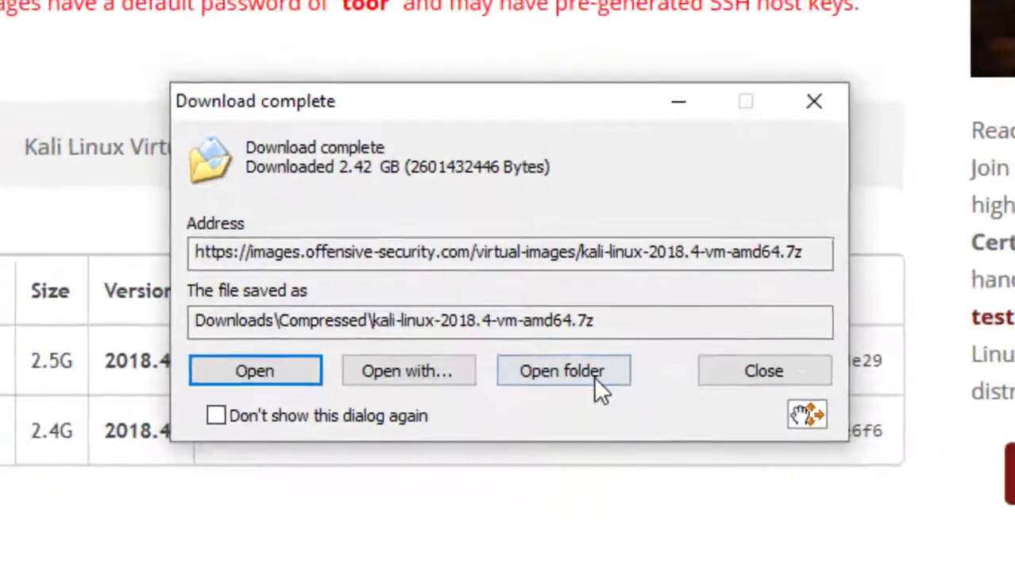
{"action": "left_click", "coordinate": [592, 386]}
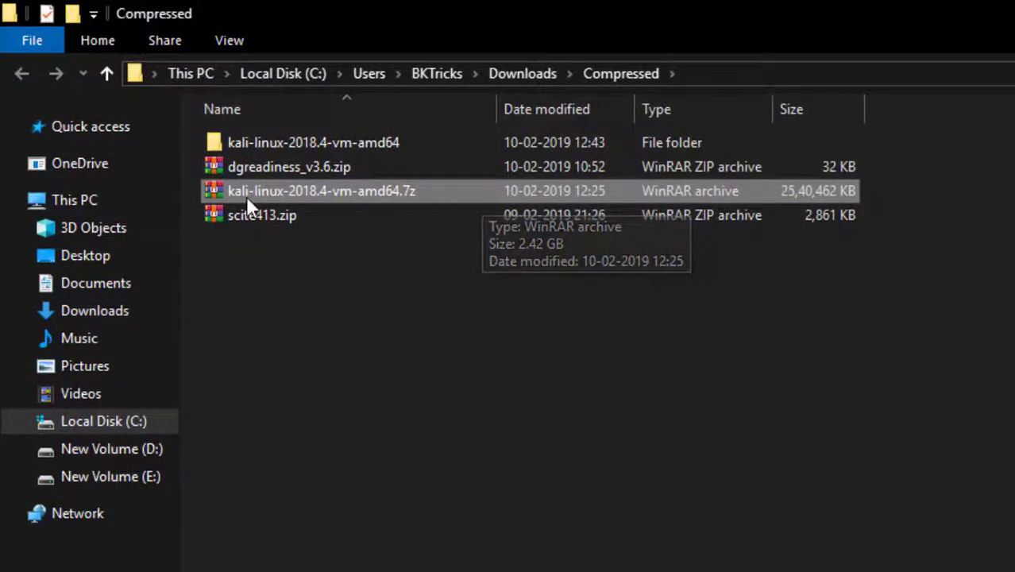
{"action": "right_click", "coordinate": [288, 189]}
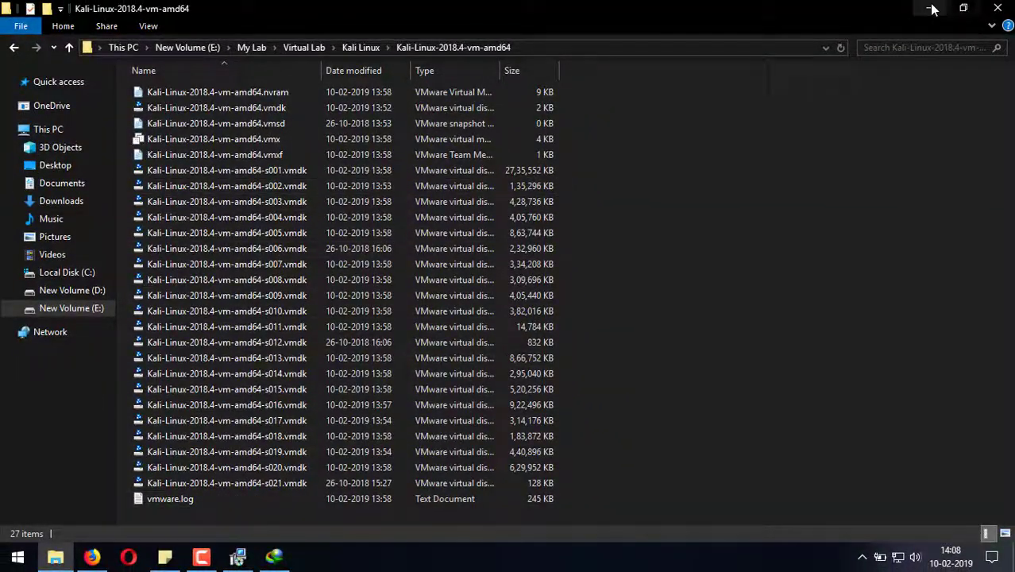
Clear the file and download manager windows from the desktop and complete the VMware Workstation Pro setup wizard.
{"action": "left_click", "coordinate": [931, 9]}
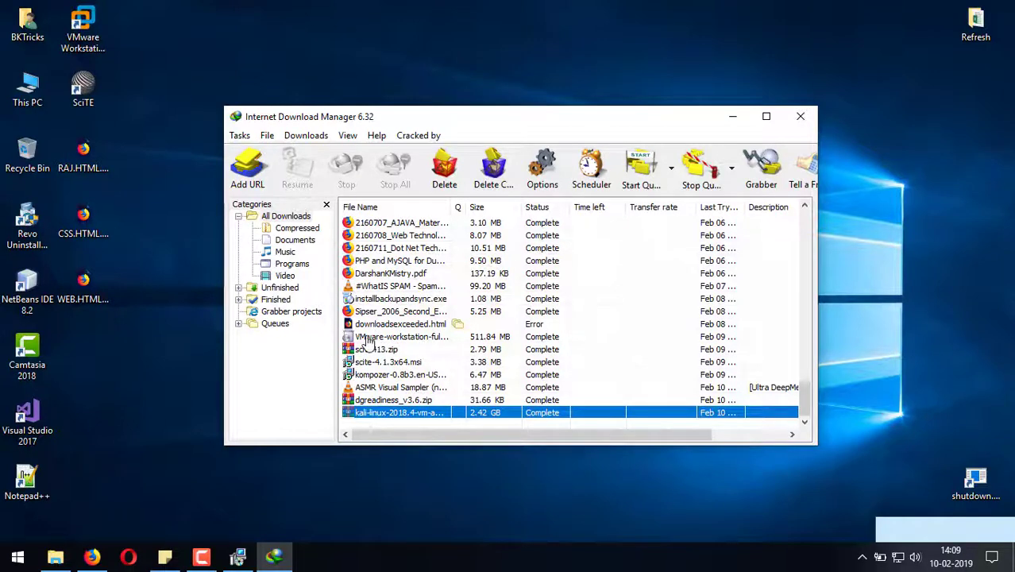
{"action": "left_click", "coordinate": [801, 116]}
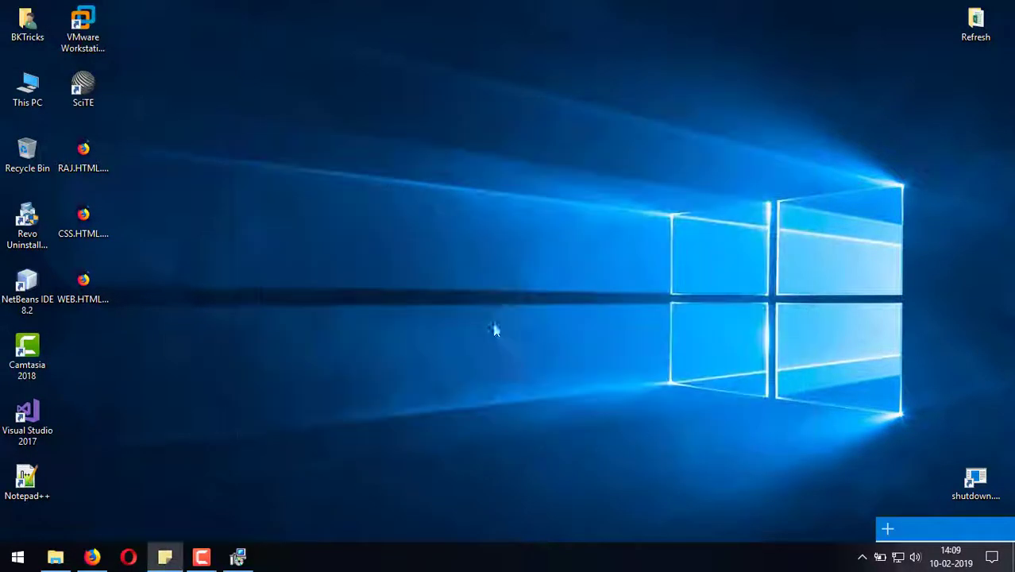
{"action": "left_click", "coordinate": [248, 556]}
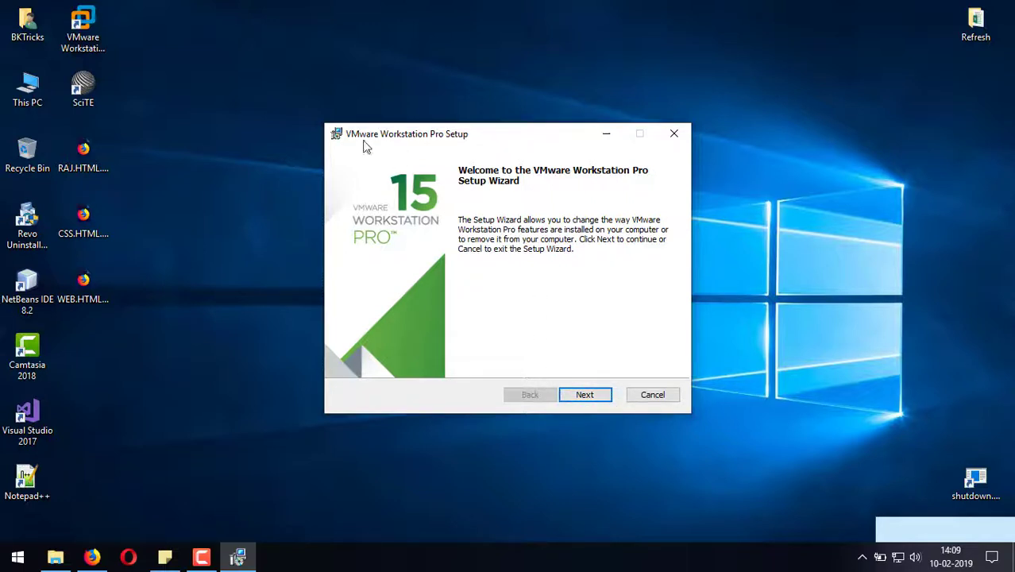
{"action": "left_click", "coordinate": [582, 396]}
{"action": "left_click", "coordinate": [589, 396]}
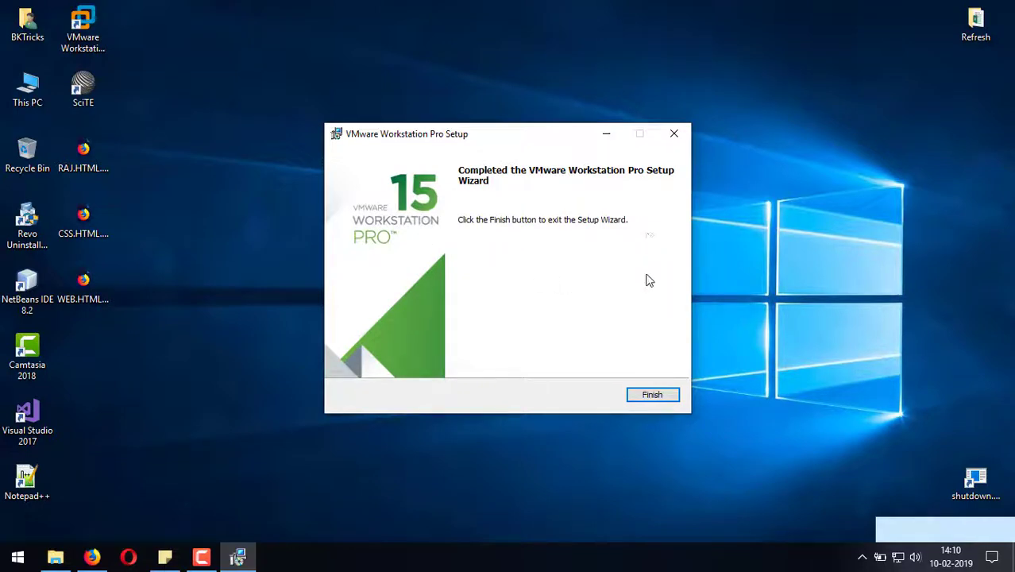
{"action": "left_click", "coordinate": [653, 396]}
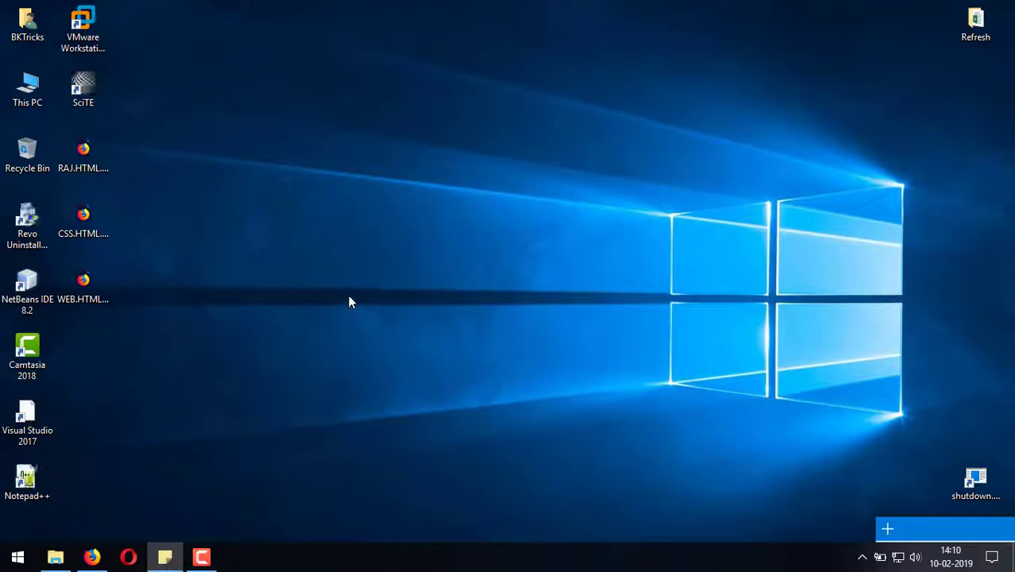
Start VMware Workstation and open its licence key entry.
{"action": "double_click", "coordinate": [82, 46]}
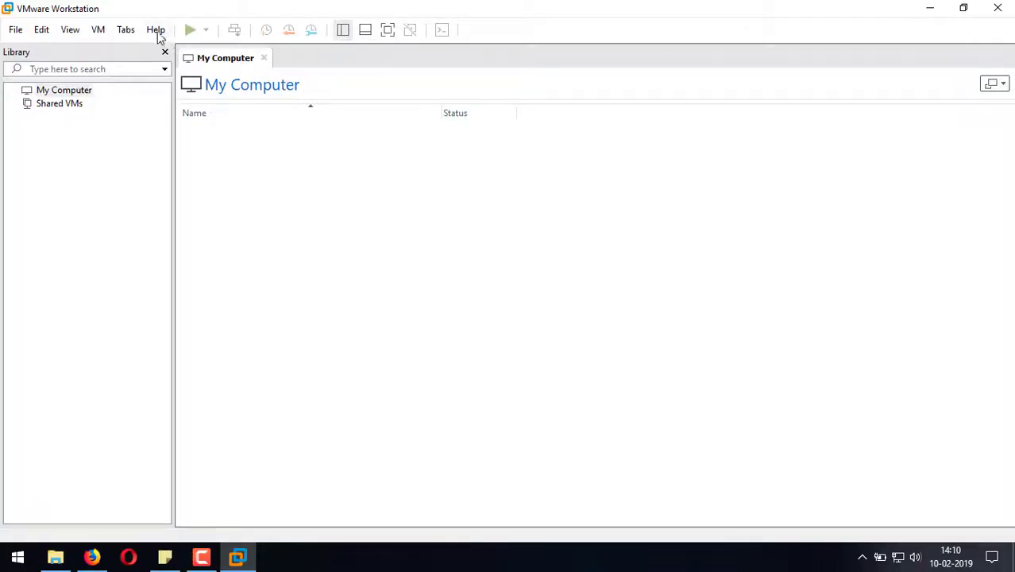
{"action": "left_click", "coordinate": [155, 32]}
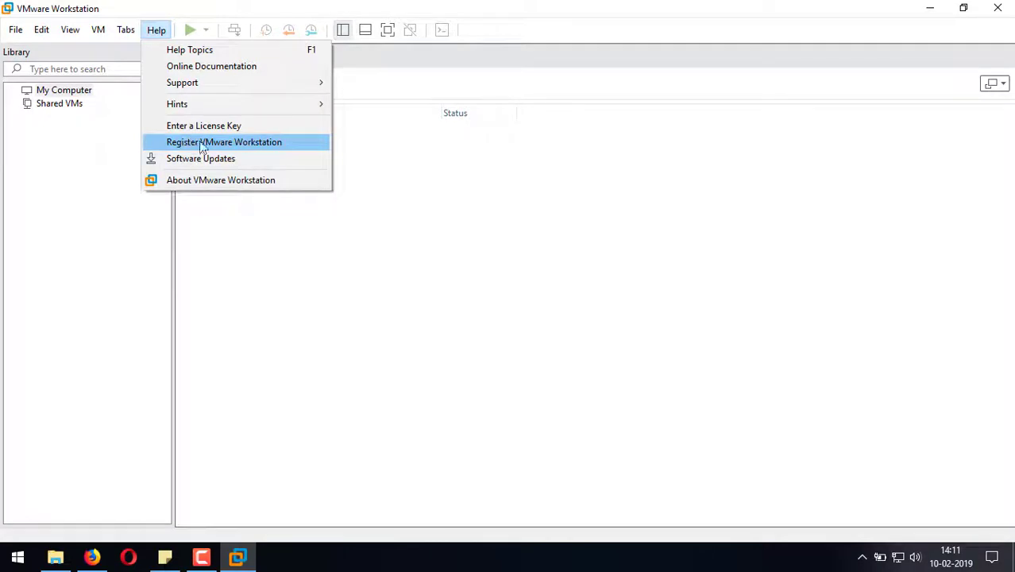
{"action": "left_click", "coordinate": [249, 127]}
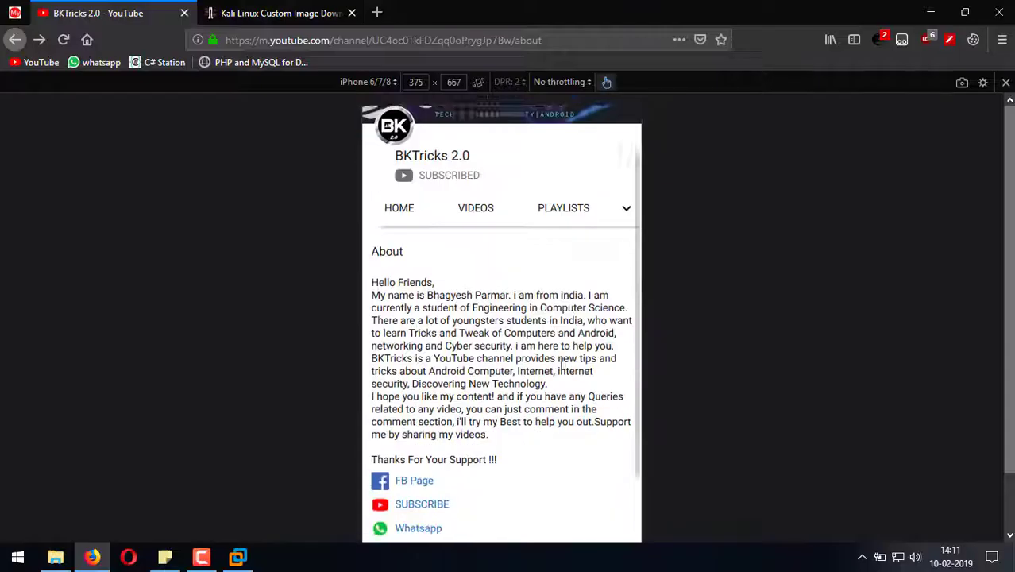
Look through the BKTricks 2.0 About page and the Kali image page in the browser, and dismiss VMware's licence key entry.
{"action": "scroll", "coordinate": [572, 316], "scroll_direction": "down", "scroll_amount": 2}
{"action": "scroll", "coordinate": [572, 315], "scroll_direction": "up", "scroll_amount": 3}
{"action": "scroll", "coordinate": [572, 315], "scroll_direction": "down", "scroll_amount": 4}
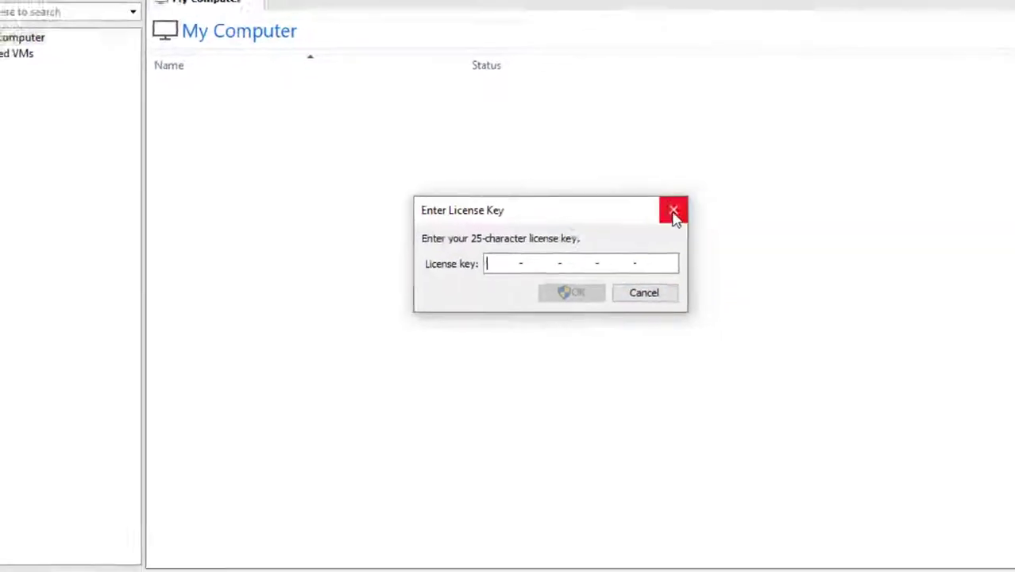
{"action": "left_click", "coordinate": [608, 234]}
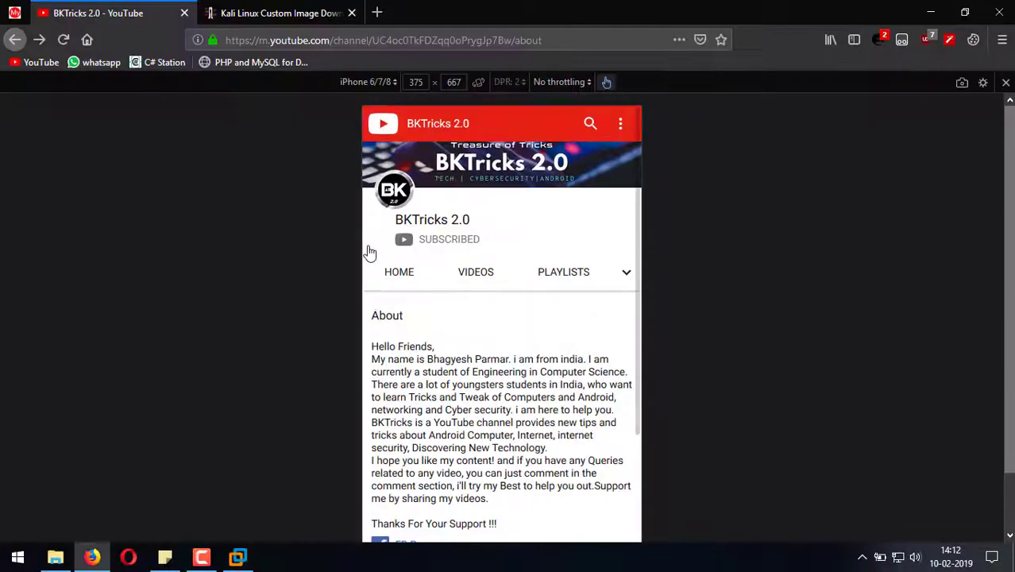
{"action": "left_click", "coordinate": [250, 8]}
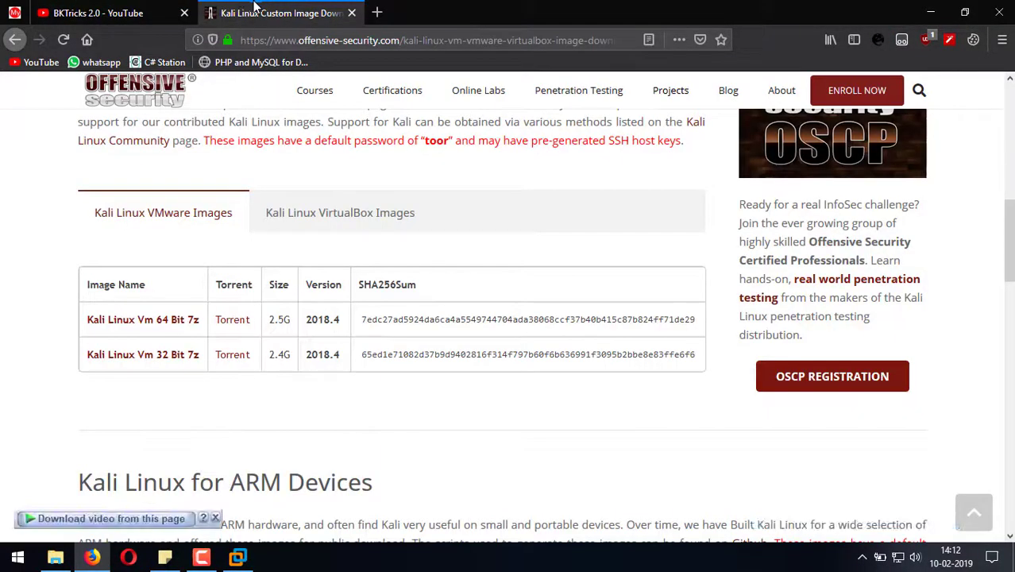
{"action": "left_click", "coordinate": [922, 12]}
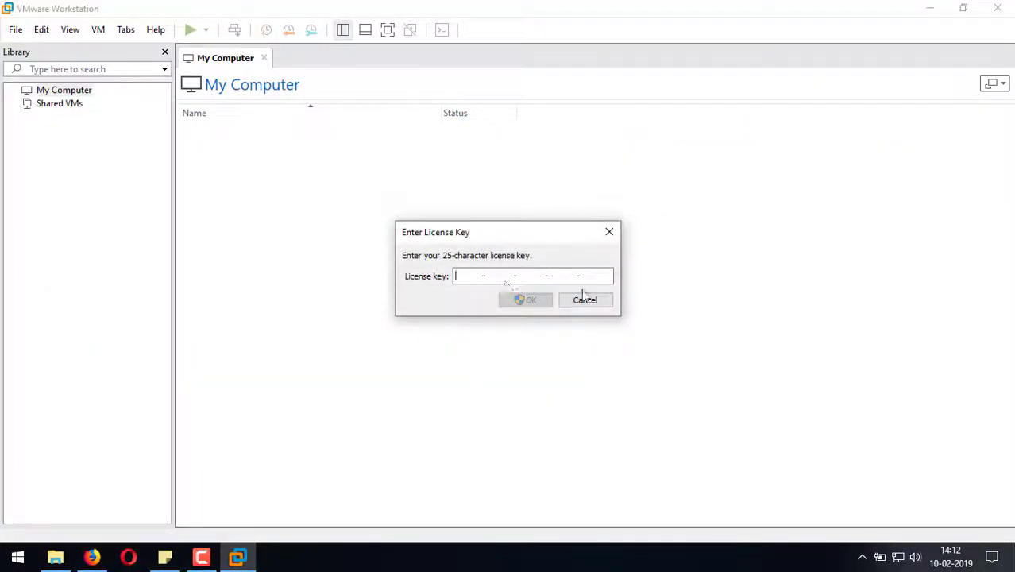
{"action": "left_click", "coordinate": [585, 301]}
{"action": "left_click", "coordinate": [156, 30]}
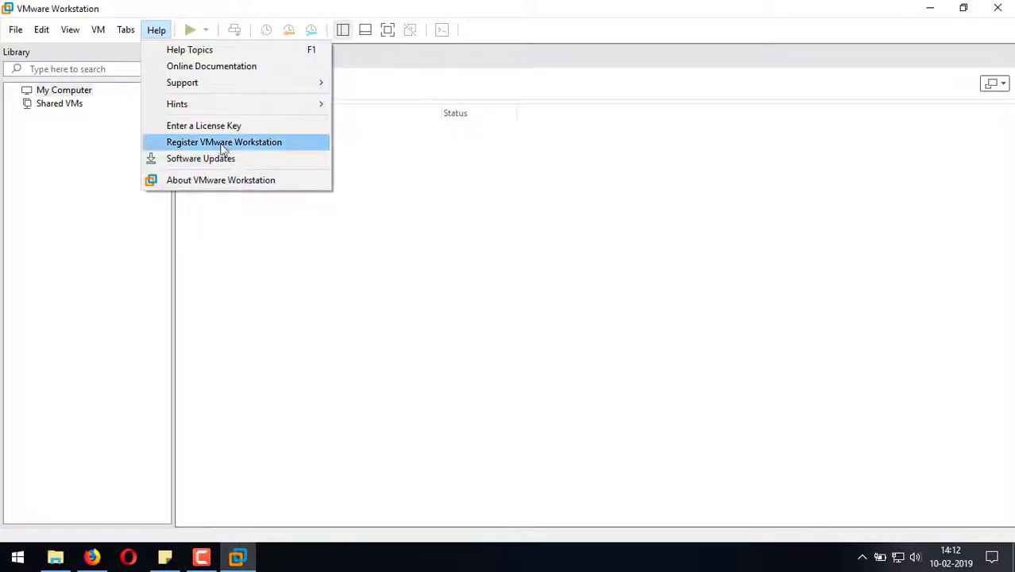
{"action": "left_click", "coordinate": [208, 129]}
{"action": "right_click", "coordinate": [466, 276]}
{"action": "left_click", "coordinate": [516, 277]}
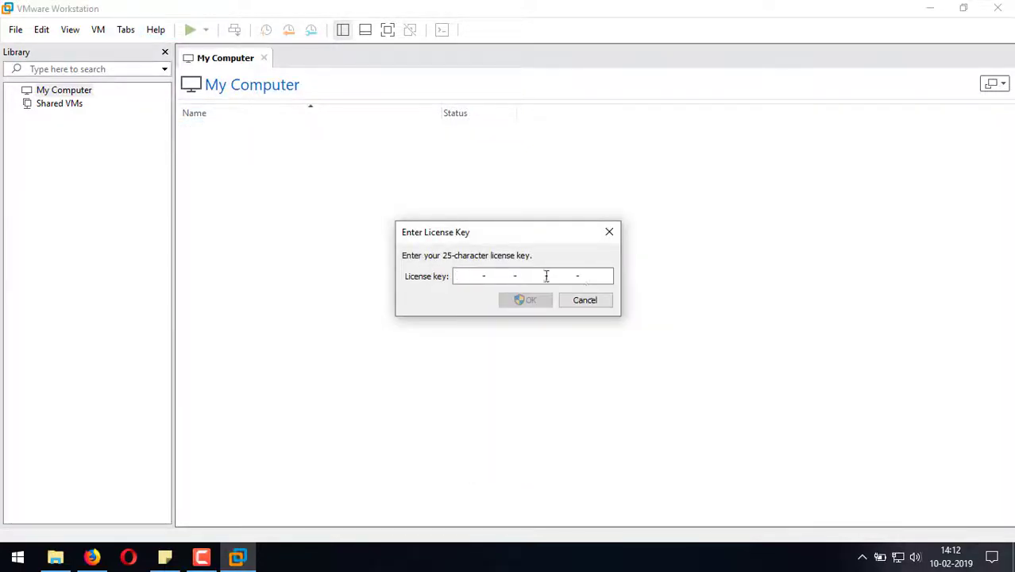
{"action": "left_click", "coordinate": [592, 303]}
Check the licence status in VMware Workstation's product information.
{"action": "left_click", "coordinate": [155, 29]}
{"action": "left_click", "coordinate": [202, 180]}
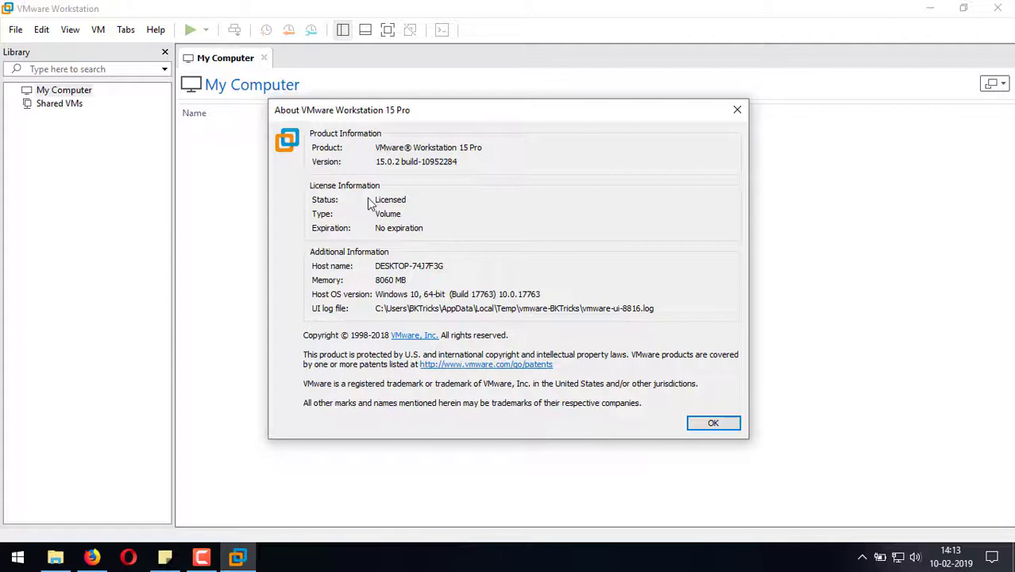
{"action": "left_click", "coordinate": [737, 110]}
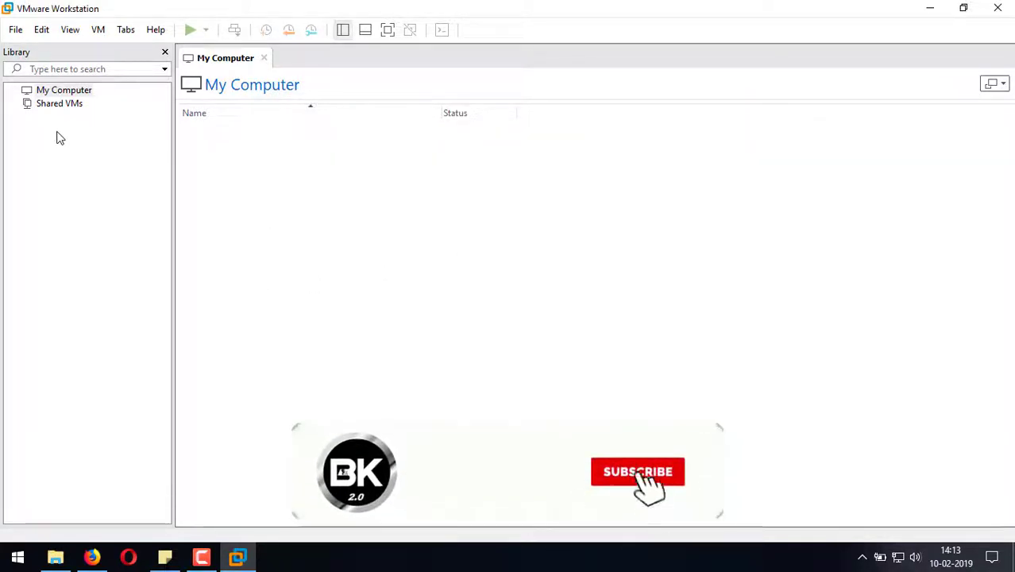
Close the My Computer view and open the virtual machine file Kali-Linux-2018.4-vm-amd64.vmx from the Kali Linux folder.
{"action": "middle_click", "coordinate": [208, 59]}
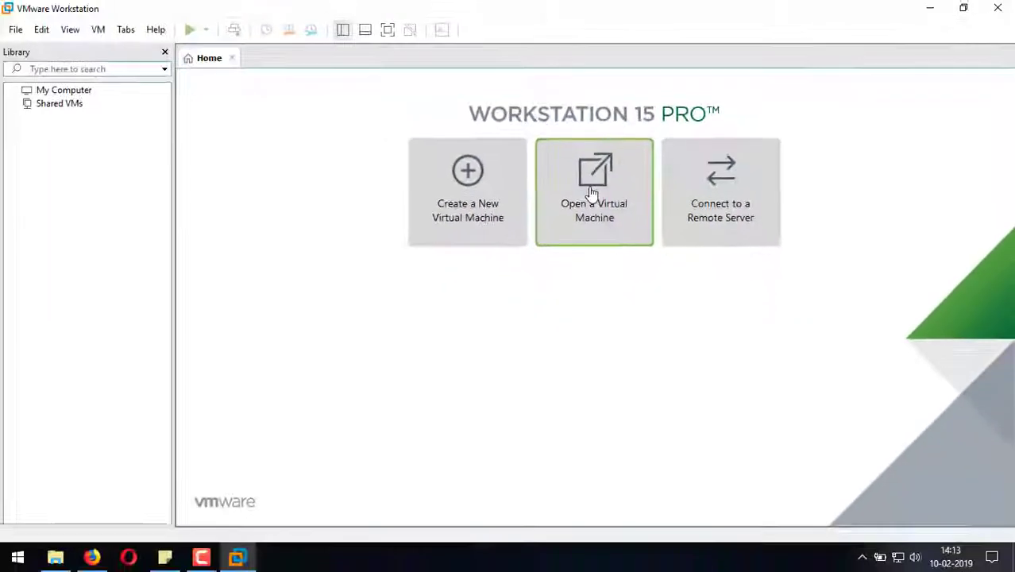
{"action": "left_click", "coordinate": [591, 193]}
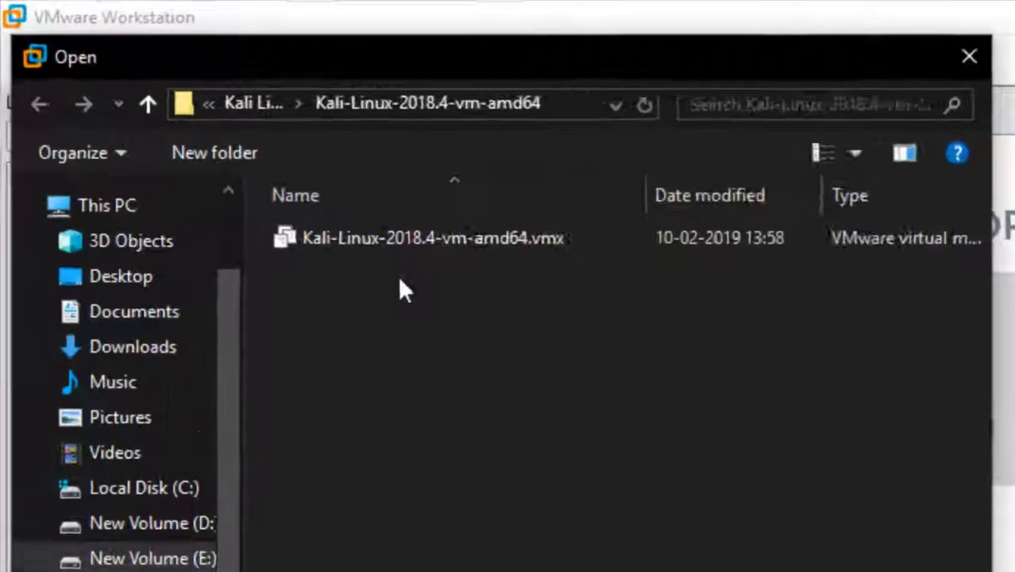
{"action": "left_click", "coordinate": [253, 103]}
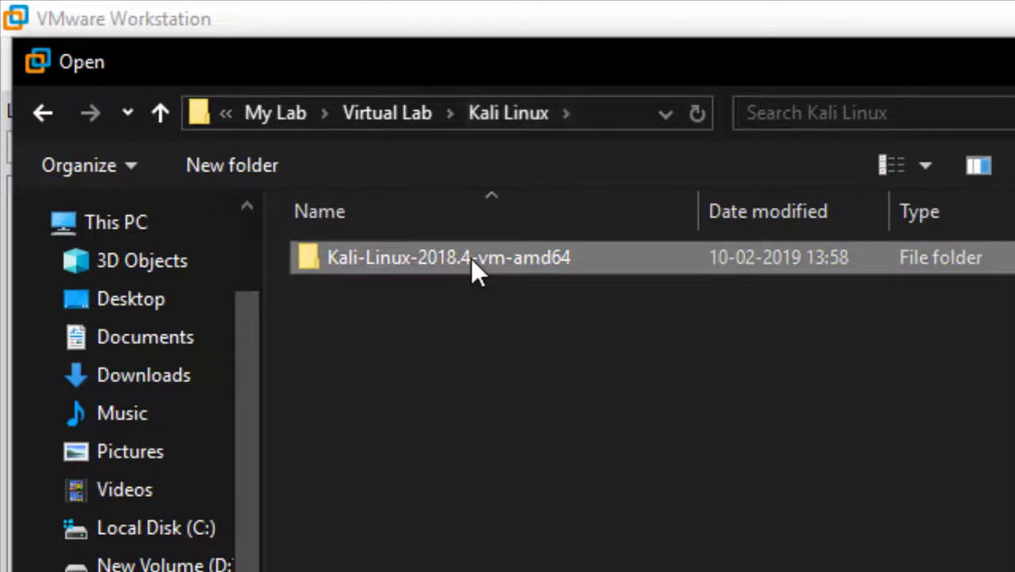
{"action": "double_click", "coordinate": [470, 258]}
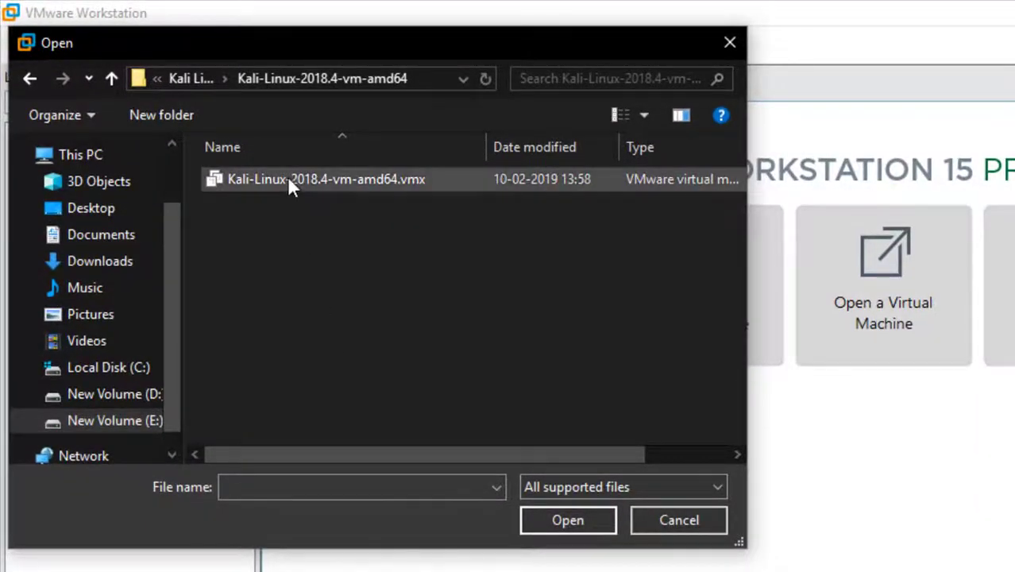
{"action": "left_click", "coordinate": [390, 182]}
{"action": "left_click", "coordinate": [570, 516]}
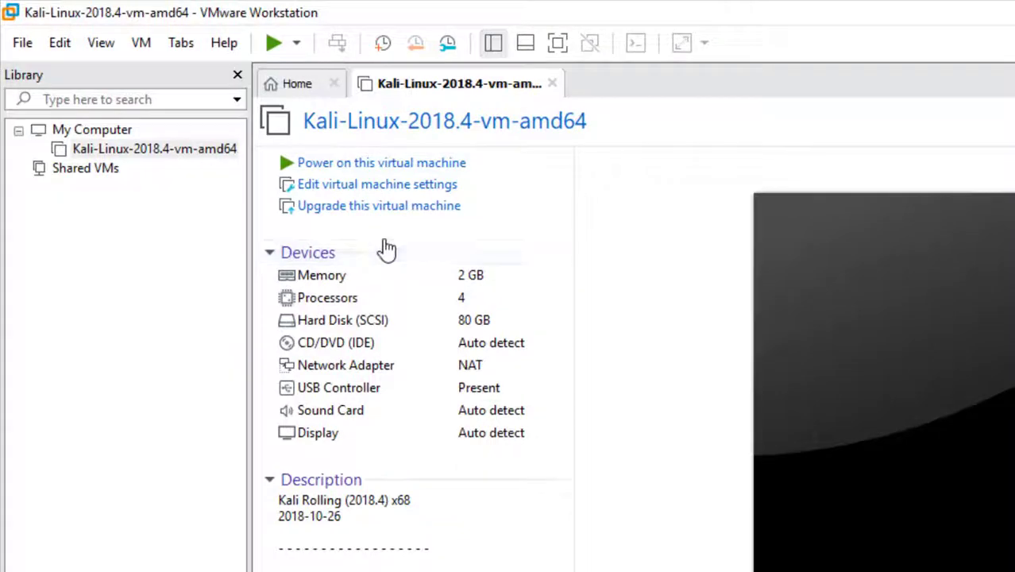
Set the Kali virtual machine's memory to 4 GB and its processors to 1 with 2 cores per processor.
{"action": "left_click", "coordinate": [370, 191]}
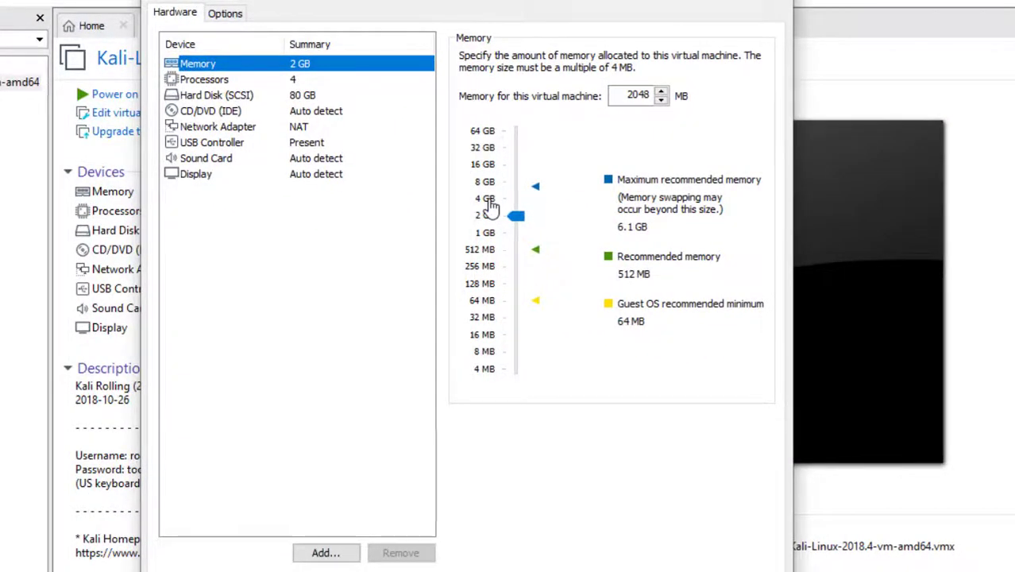
{"action": "left_click", "coordinate": [489, 203]}
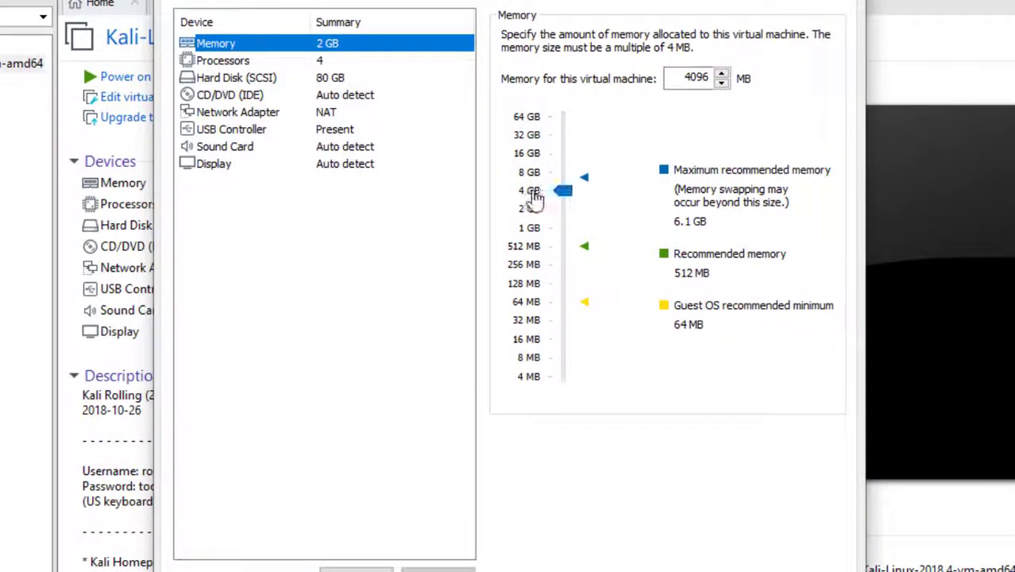
{"action": "left_click", "coordinate": [267, 60]}
{"action": "left_click", "coordinate": [684, 41]}
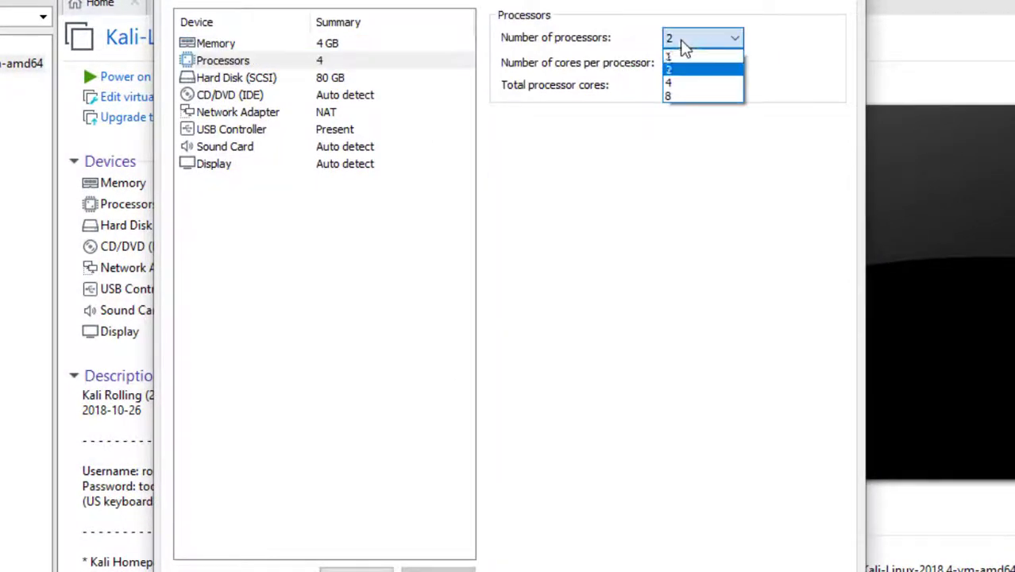
{"action": "left_click", "coordinate": [689, 58]}
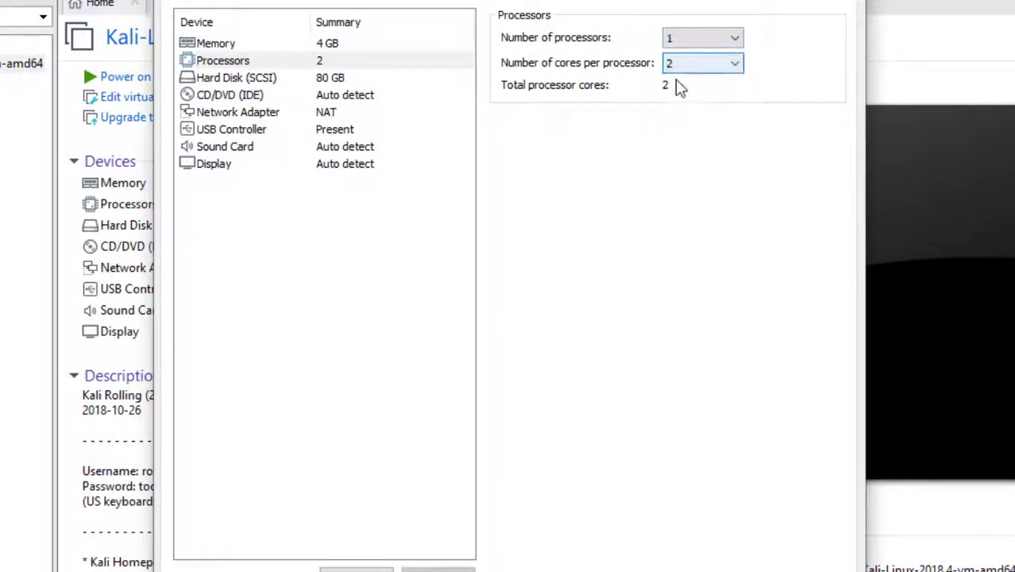
{"action": "left_click", "coordinate": [731, 73]}
{"action": "left_click", "coordinate": [687, 100]}
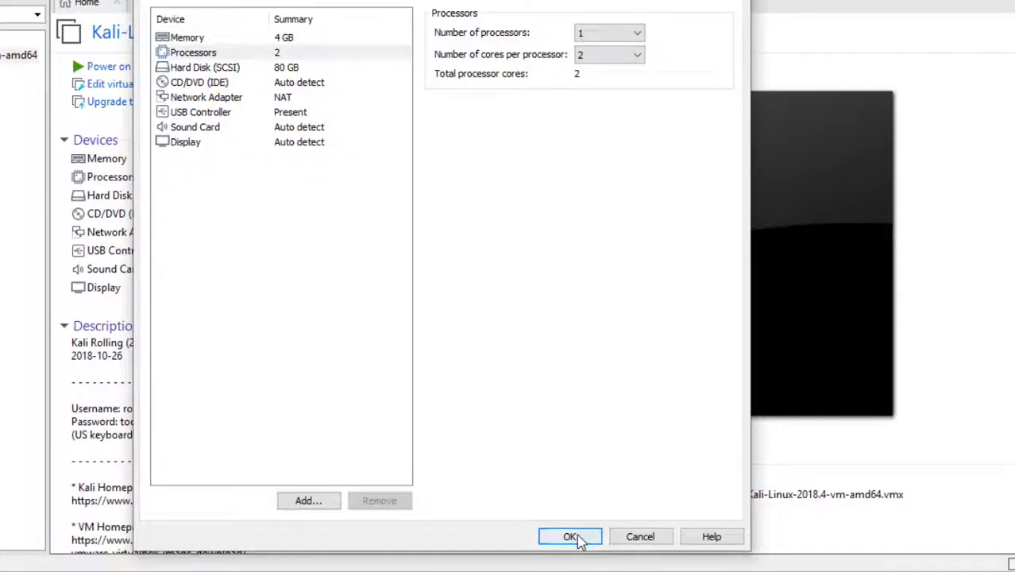
{"action": "left_click", "coordinate": [578, 539]}
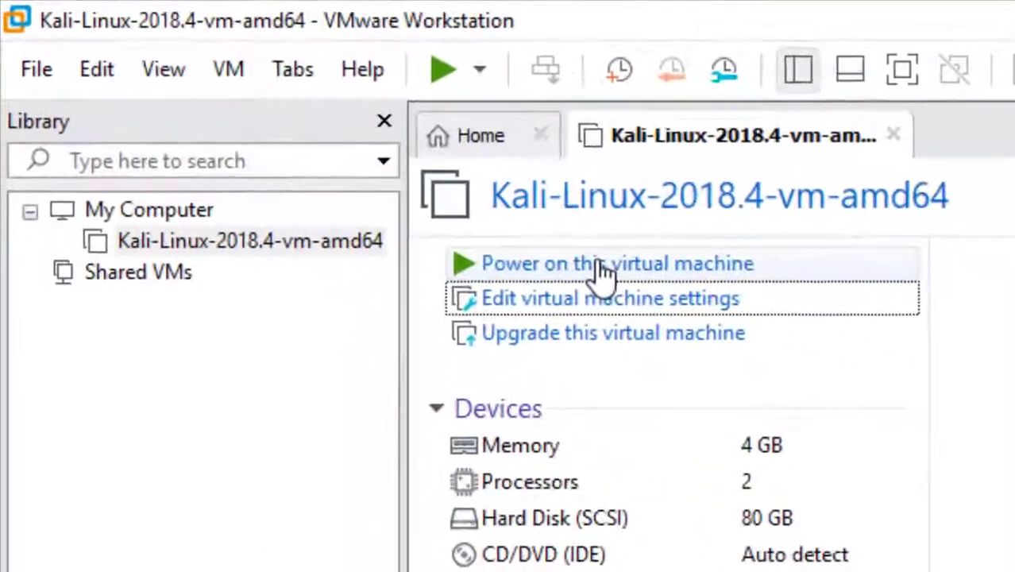
Power on the Kali virtual machine and let it boot the Kali GNU/Linux entry.
{"action": "left_click", "coordinate": [599, 264]}
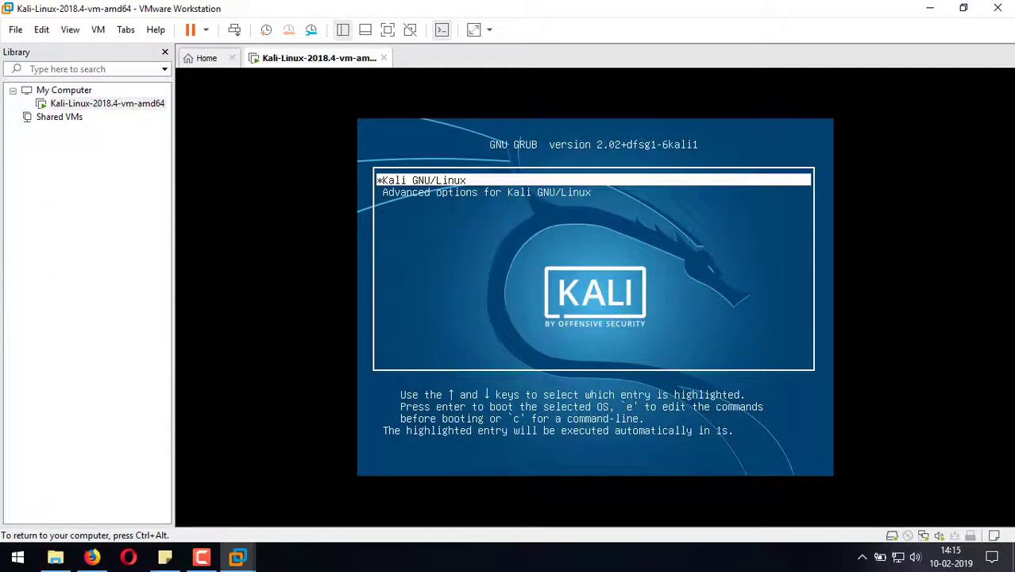
{"action": "key", "text": "ctrl+alt"}
{"action": "left_click", "coordinate": [487, 196]}
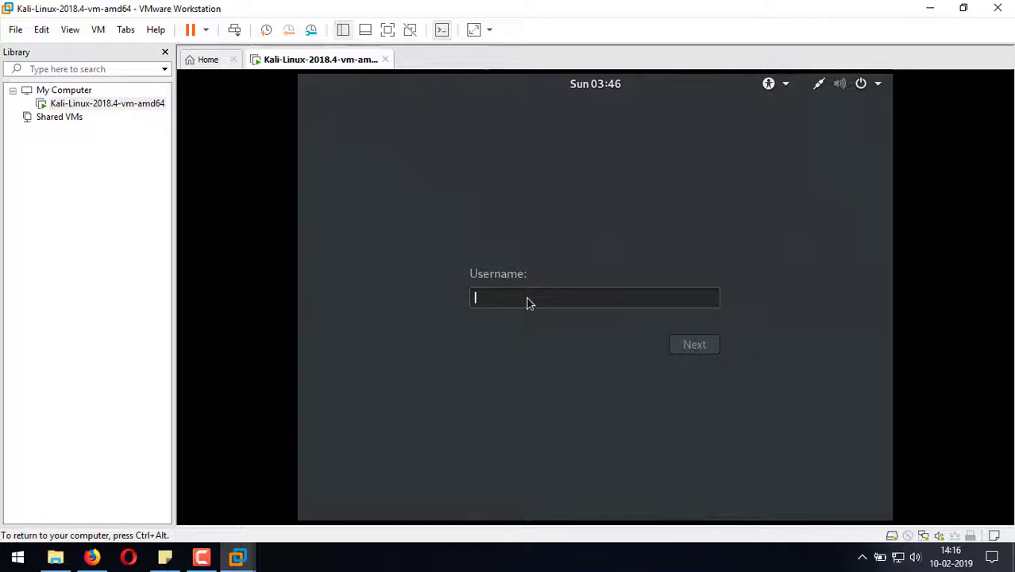
Sign in to Kali Linux with the username root and the account password.
{"action": "type", "text": "root"}
{"action": "key", "text": "Return"}
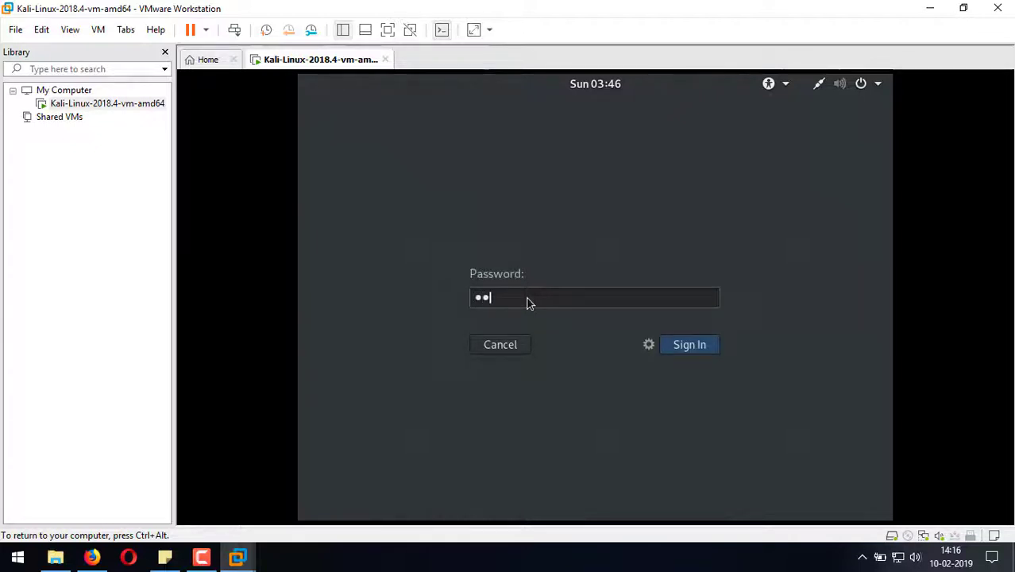
{"action": "key", "text": "Return"}
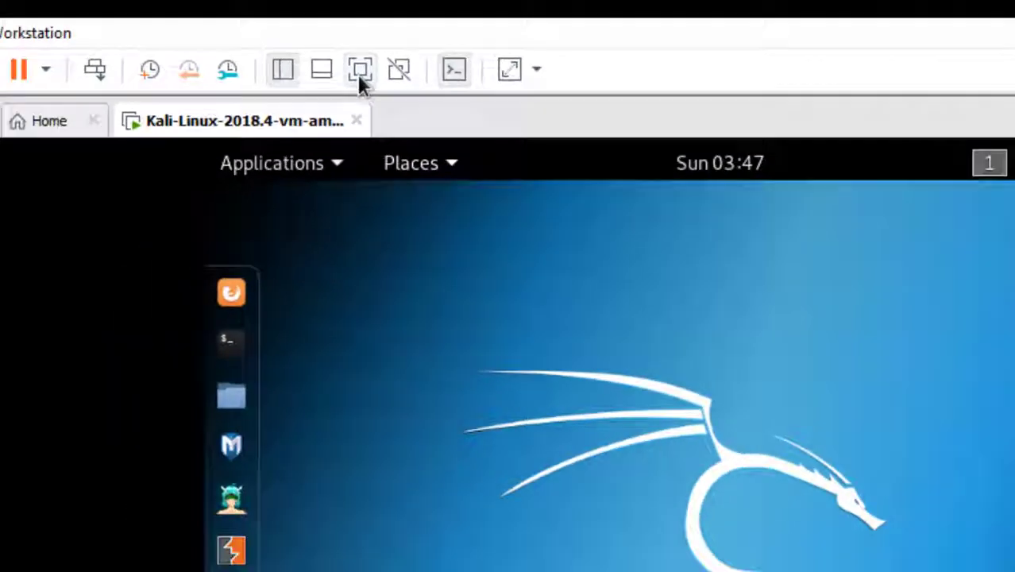
Display the Kali virtual machine in full screen, and return to the normal window view after releasing the pointer from the guest.
{"action": "left_click", "coordinate": [330, 118]}
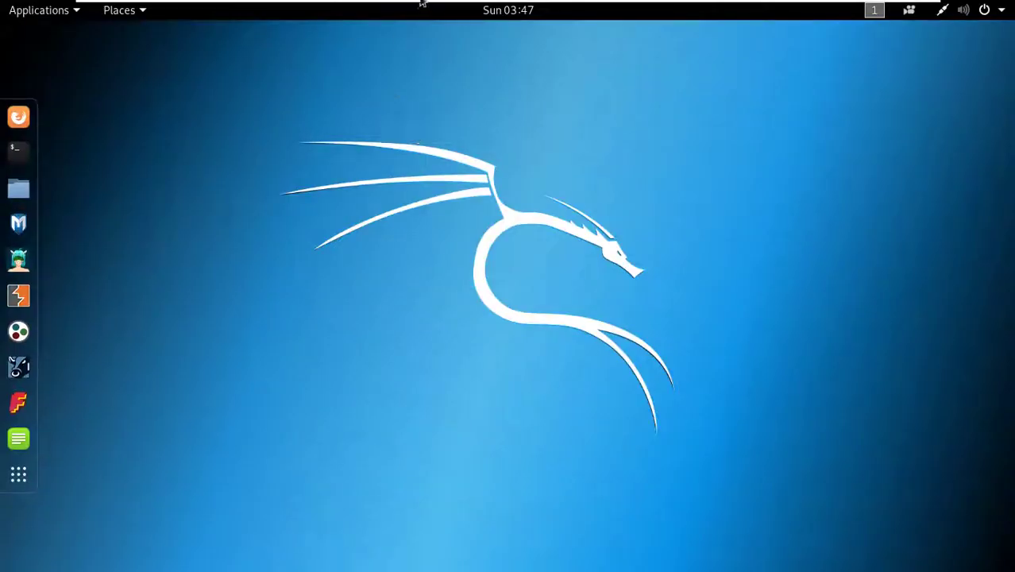
{"action": "mouse_move", "coordinate": [423, 4]}
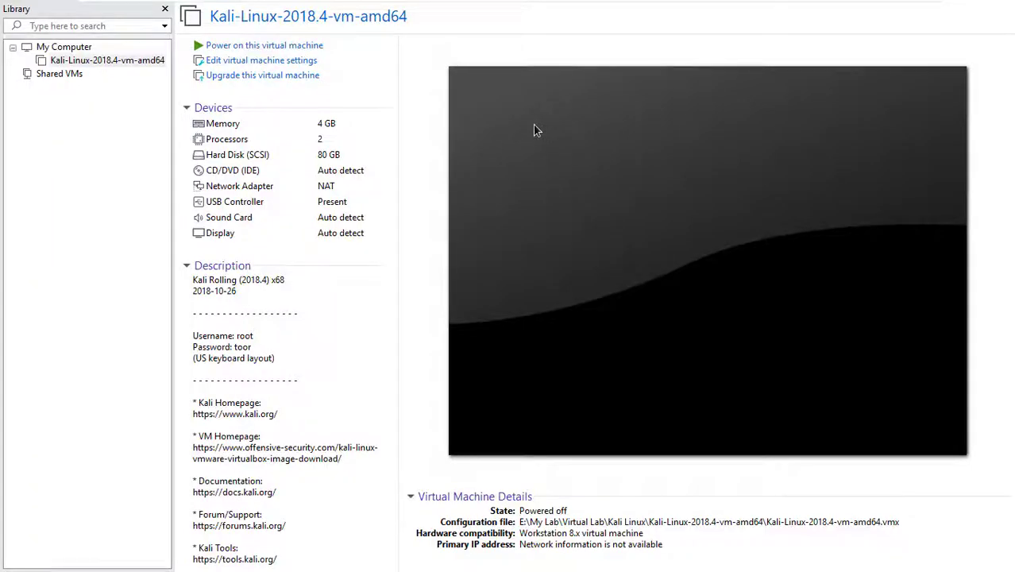
{"action": "key", "text": "ctrl+alt"}
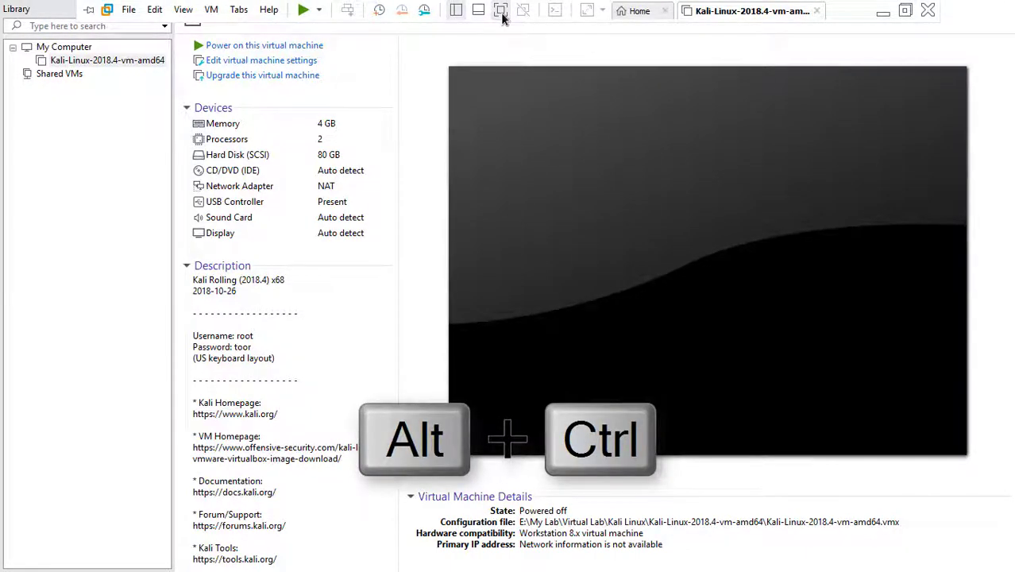
{"action": "left_click", "coordinate": [501, 11]}
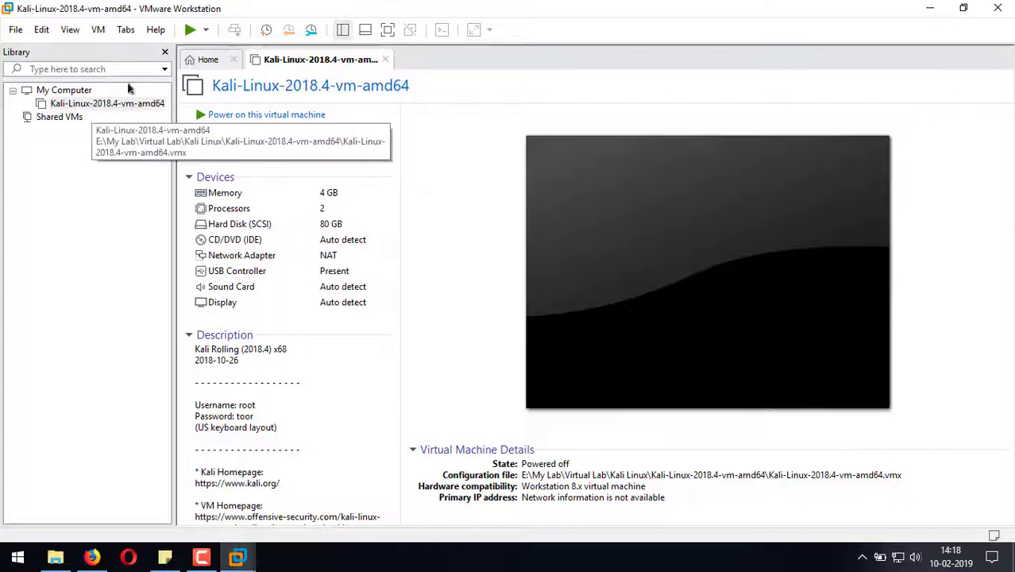
Show the Workstation Home page and minimize the VMware Workstation window to reveal the Windows desktop.
{"action": "left_click", "coordinate": [208, 60]}
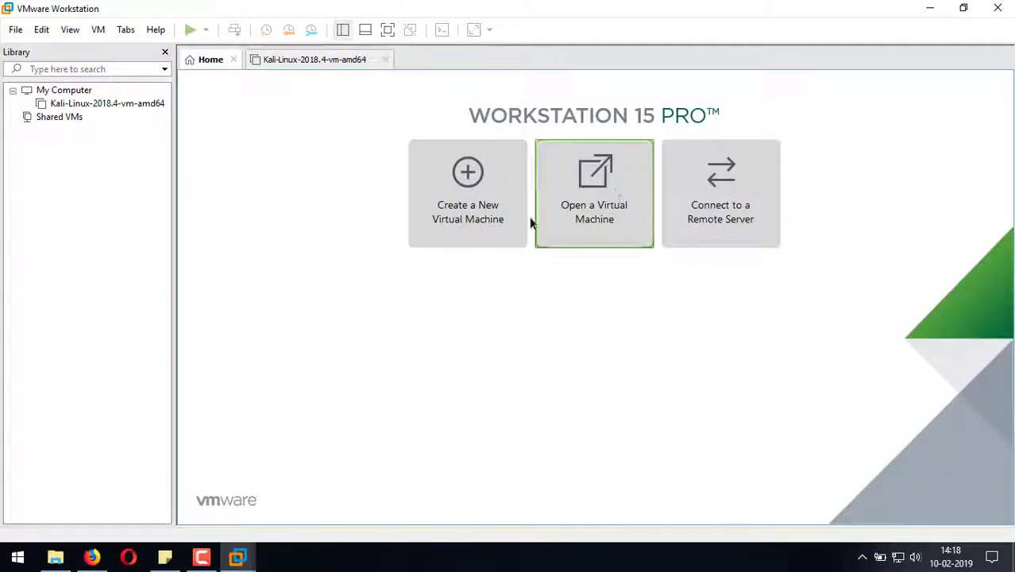
{"action": "left_click", "coordinate": [927, 7]}
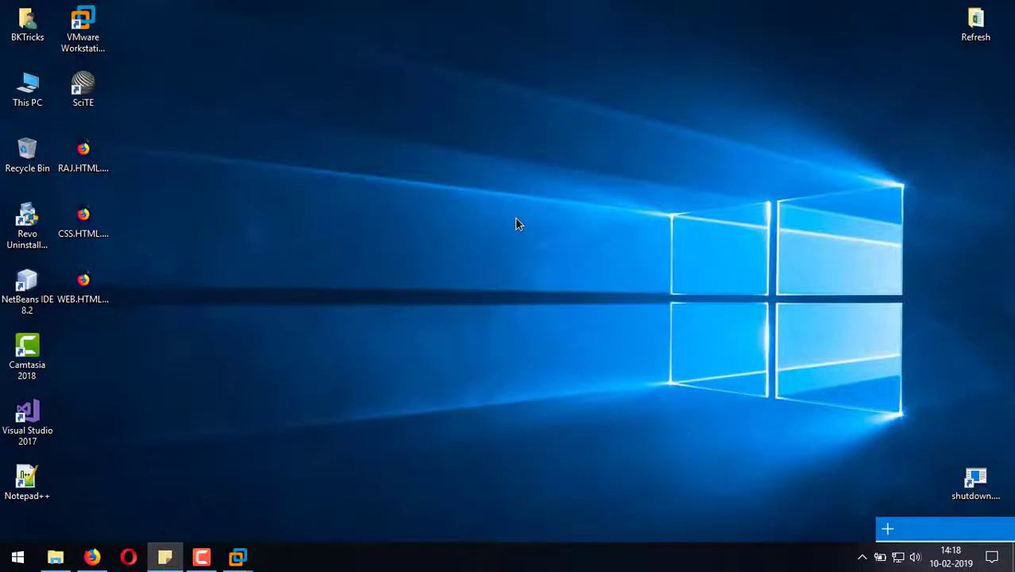